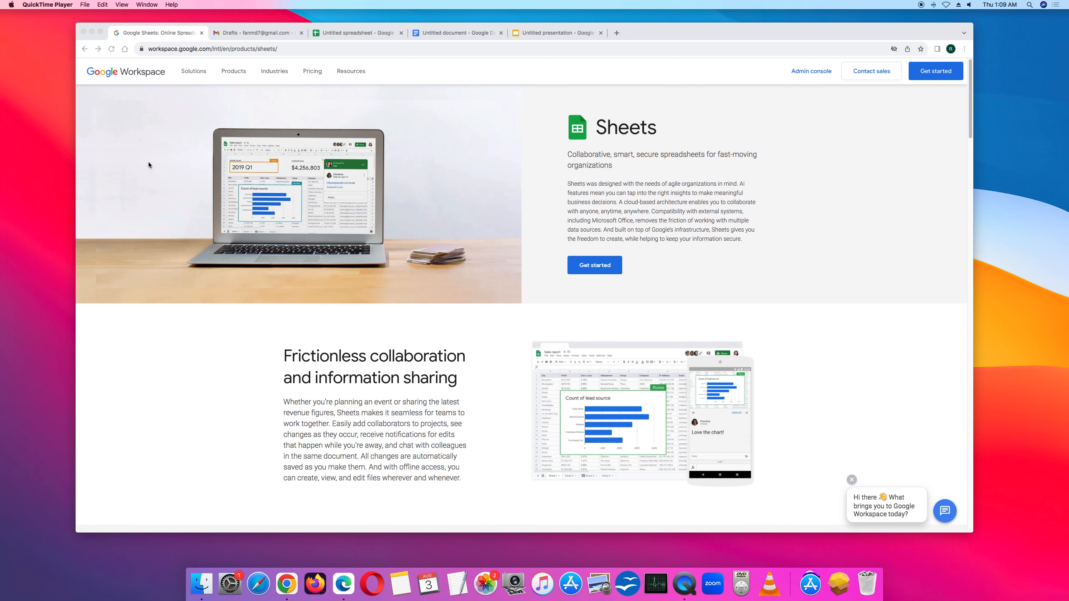
left_click(229, 75)
left_click(230, 74)
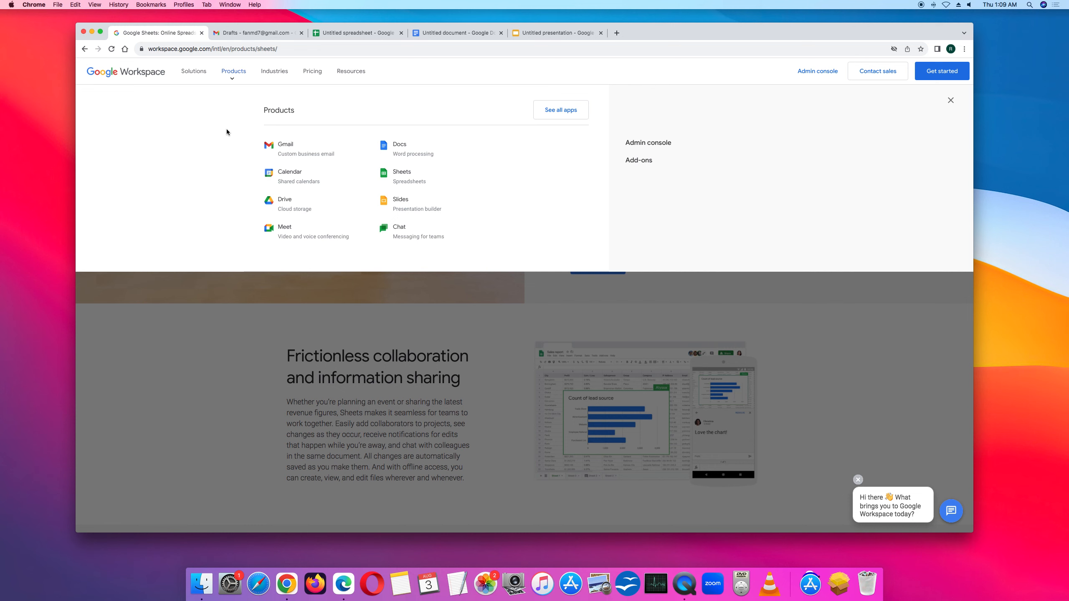
left_click(199, 401)
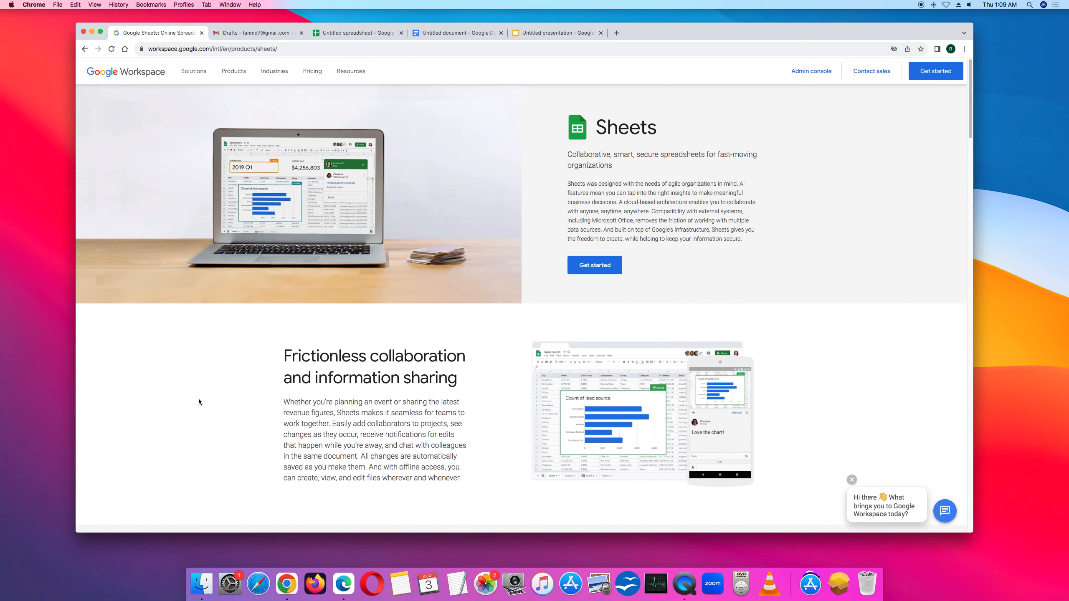
Step: Switch to Gmail and open Sheets from the list of Google apps
left_click(258, 32)
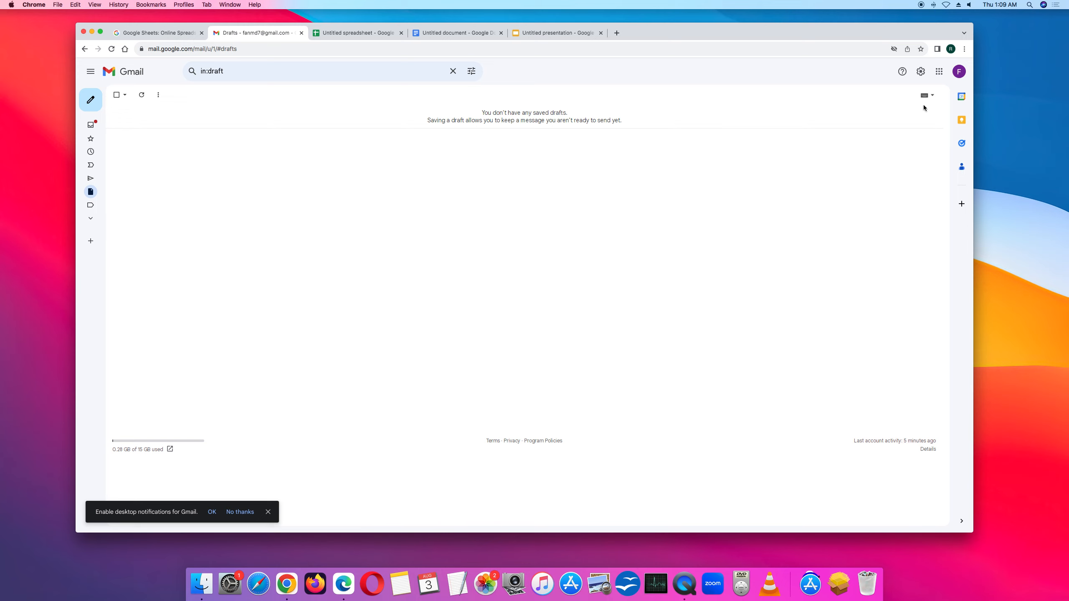
left_click(940, 71)
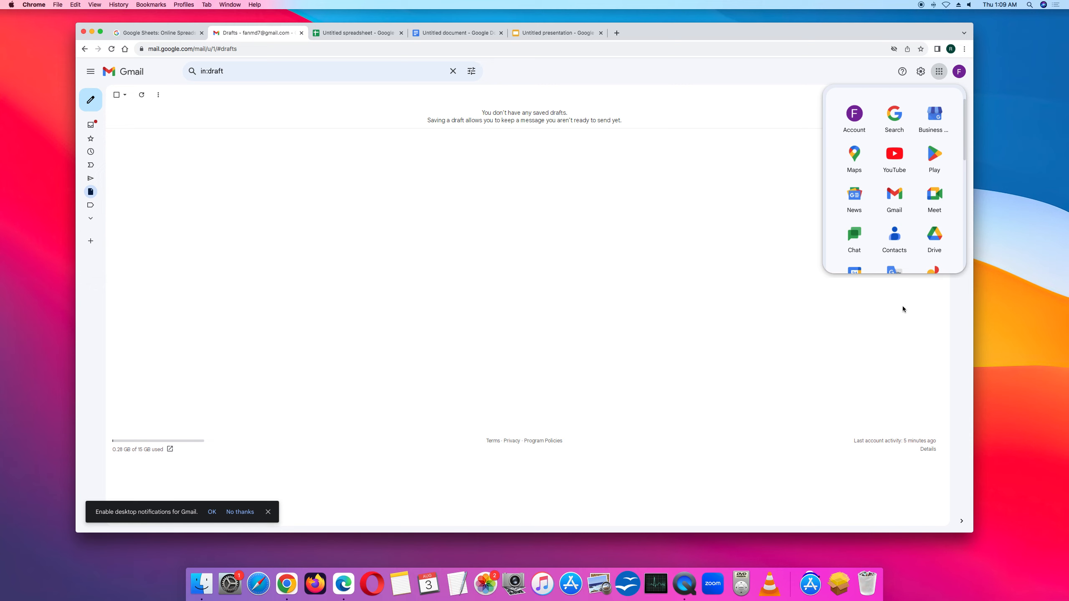
scroll(916, 261, "down", 5)
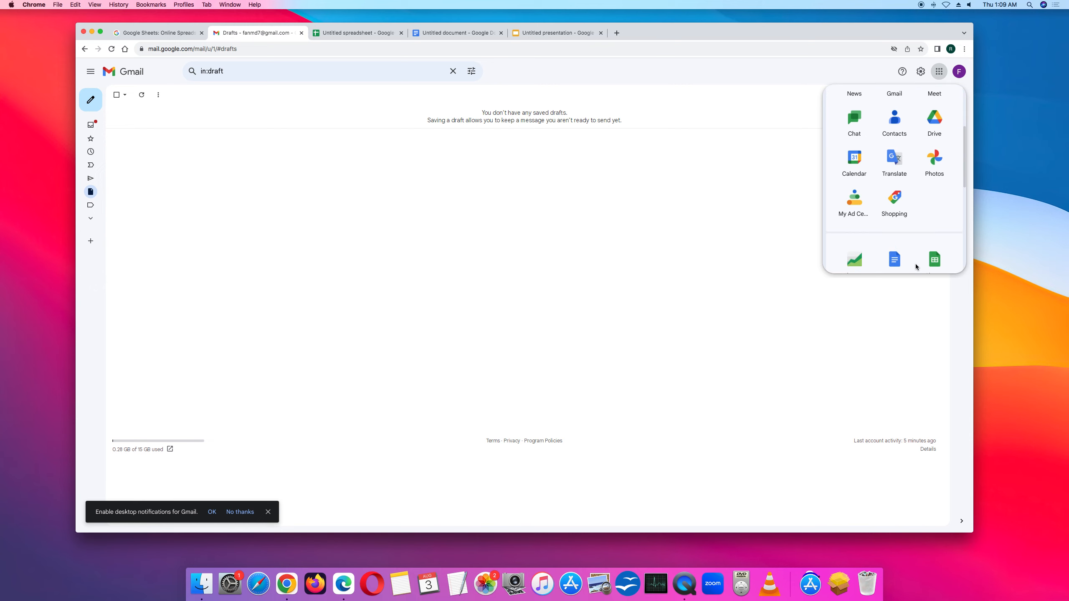
mouse_move(965, 179)
left_mouse_down()
mouse_move(969, 214)
mouse_move(973, 199)
left_mouse_up()
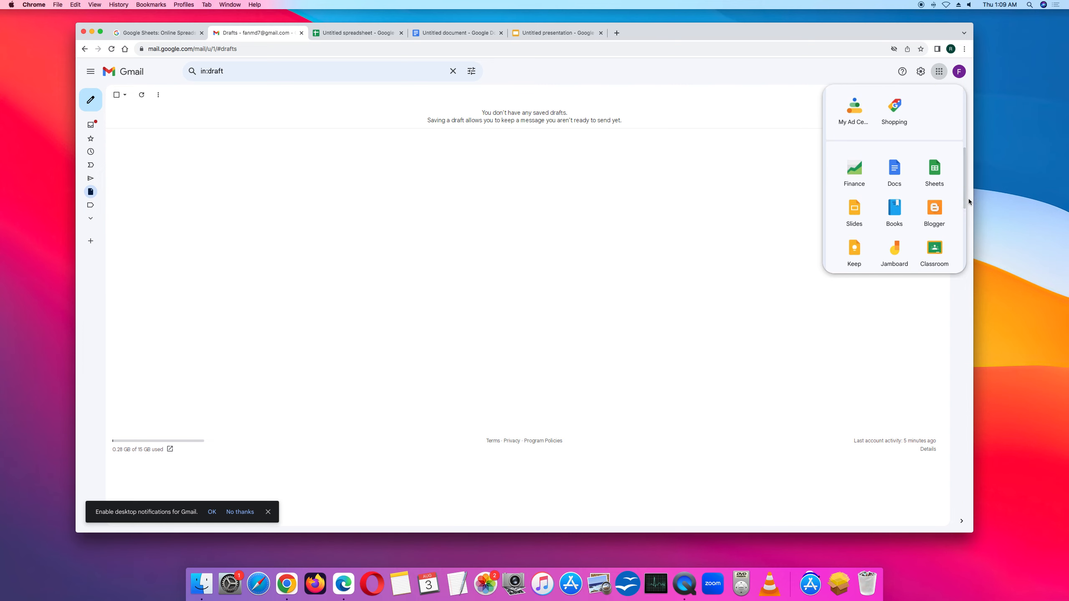
left_click(943, 183)
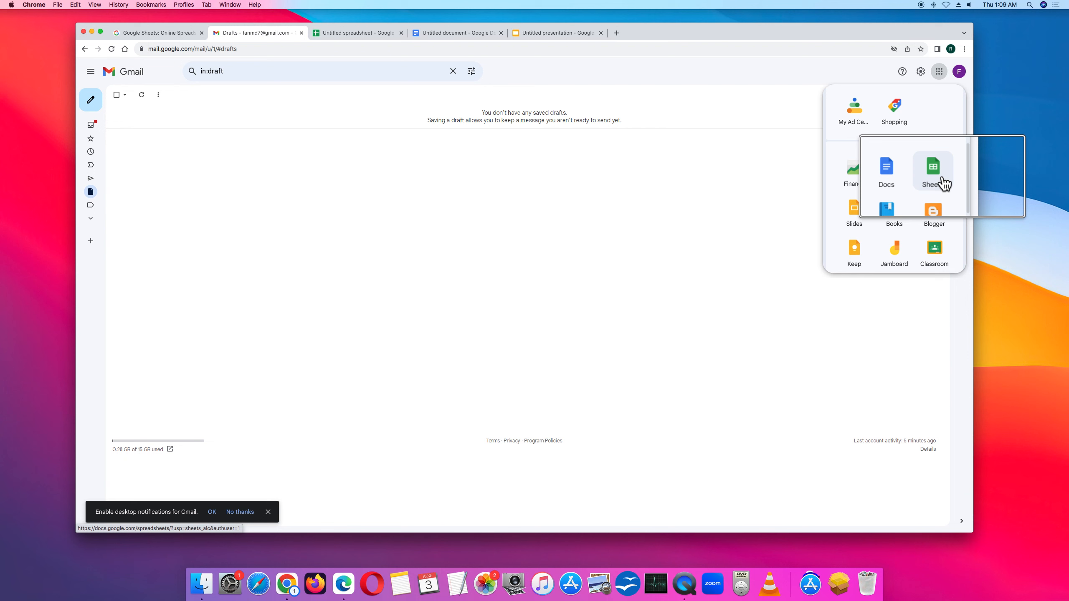
Step: Switch to the already open untitled spreadsheet with the monthly figures and select empty cell A7 below the data
left_click(328, 33)
left_click(261, 252)
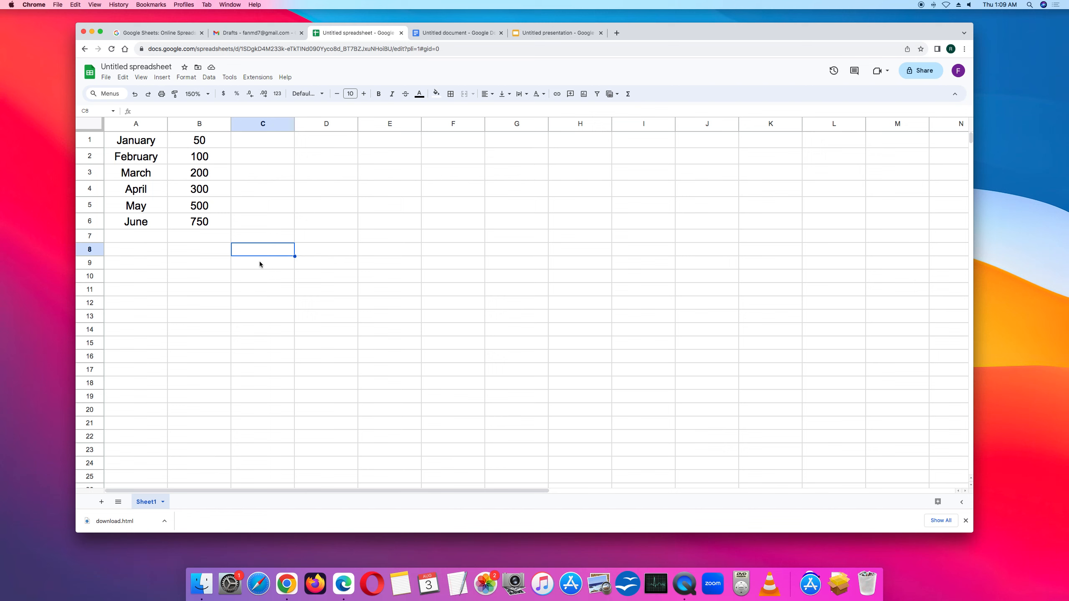
left_click(149, 245)
left_click(148, 235)
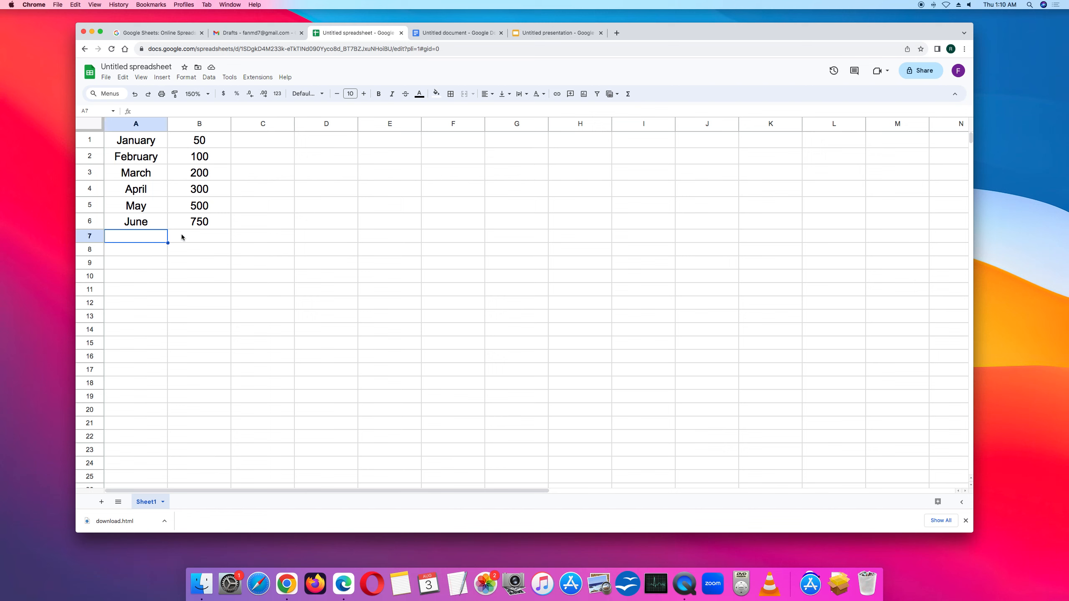
Step: Insert a column chart from the month and value data in A1:B6
left_click_drag(142, 222, 146, 141)
mouse_move(206, 220)
left_mouse_down()
mouse_move(198, 144)
mouse_move(200, 221)
left_mouse_up()
left_click(211, 263)
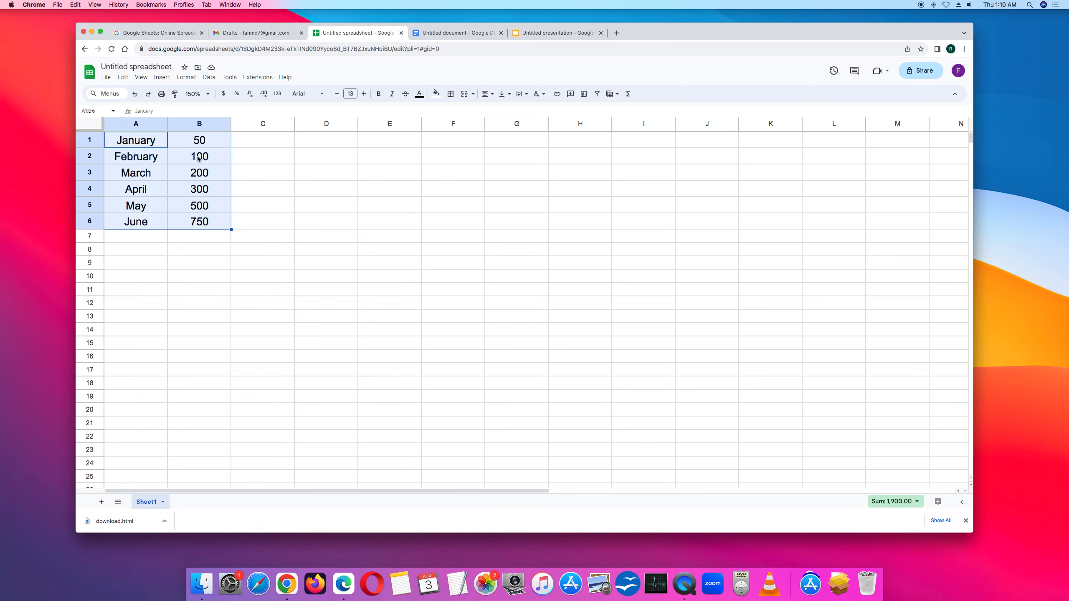
left_click(160, 77)
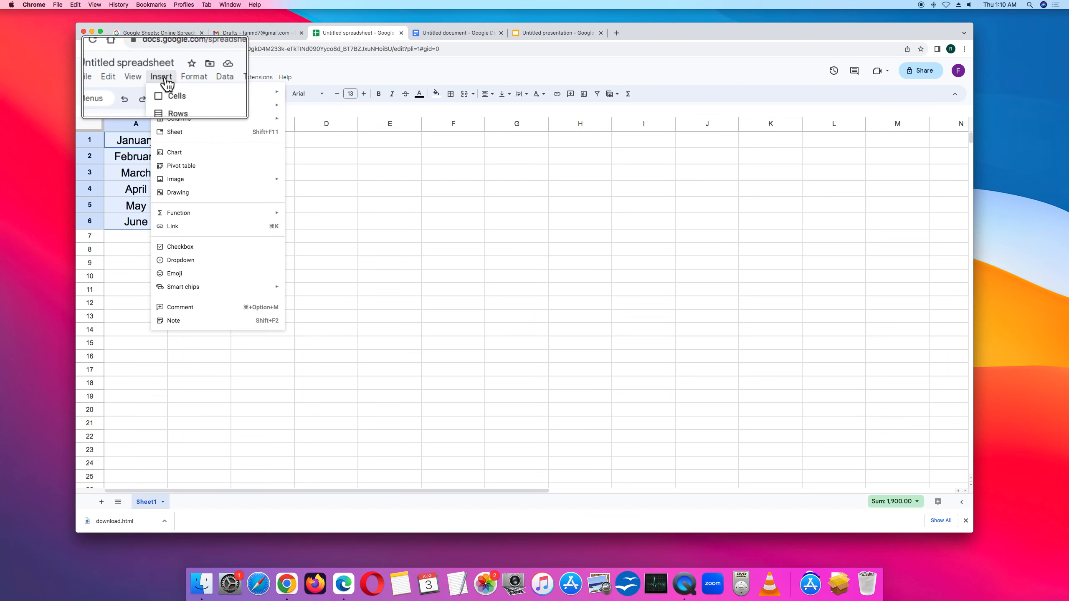
left_click(196, 154)
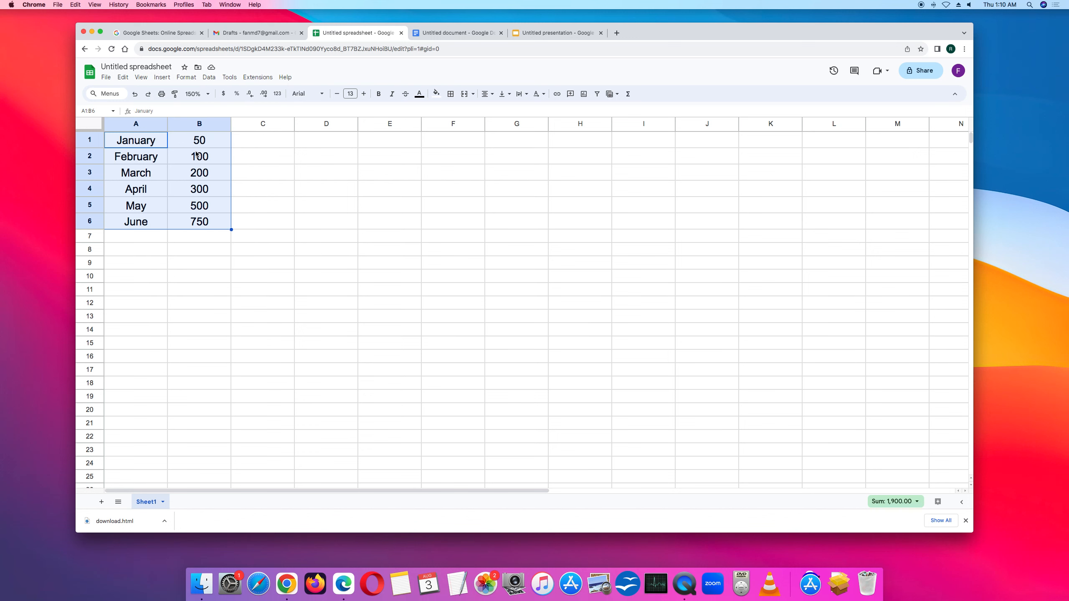
left_click(244, 282)
Step: Move the column chart closer to the data table, starting in column C at row 6, and deselect it
left_click(513, 232)
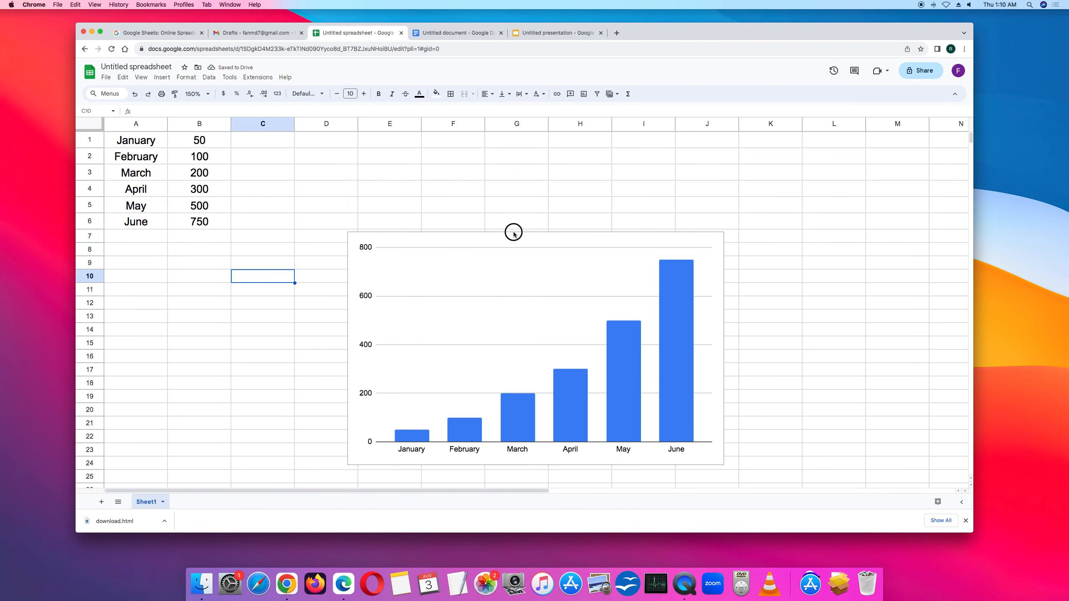
left_click_drag(514, 236, 428, 226)
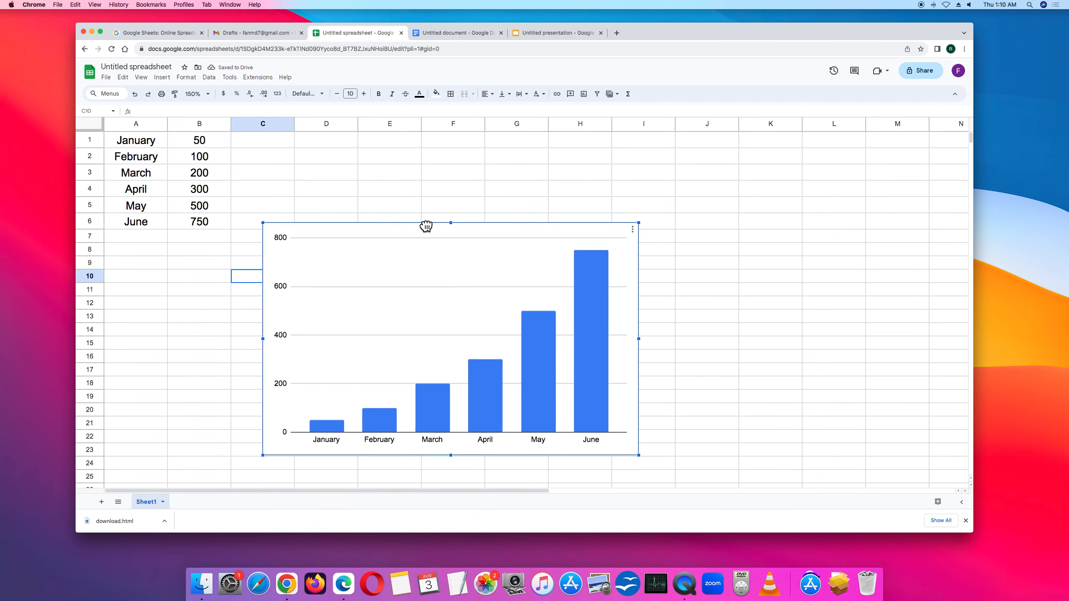
left_click(680, 394)
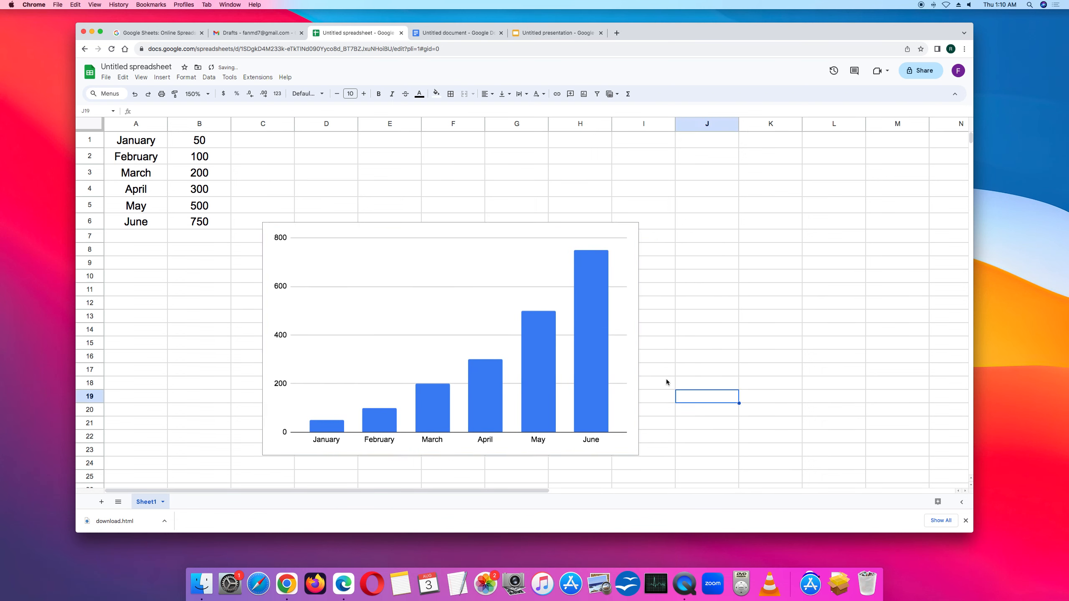
Step: Open the chart for editing and change its type from column to the suggested line chart
left_click(549, 315)
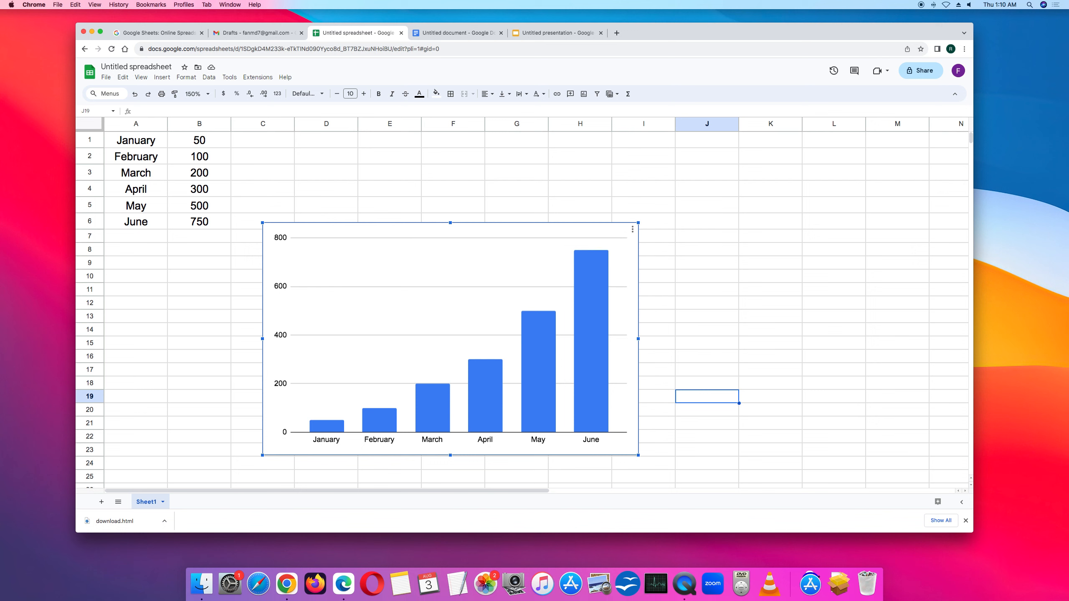
left_click(632, 230)
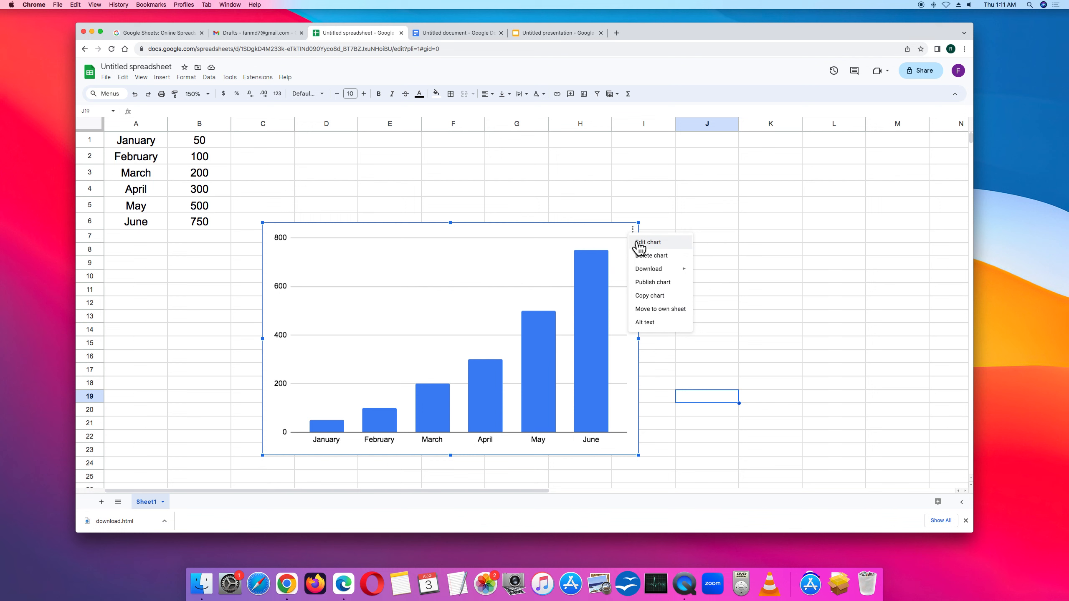
left_click(637, 243)
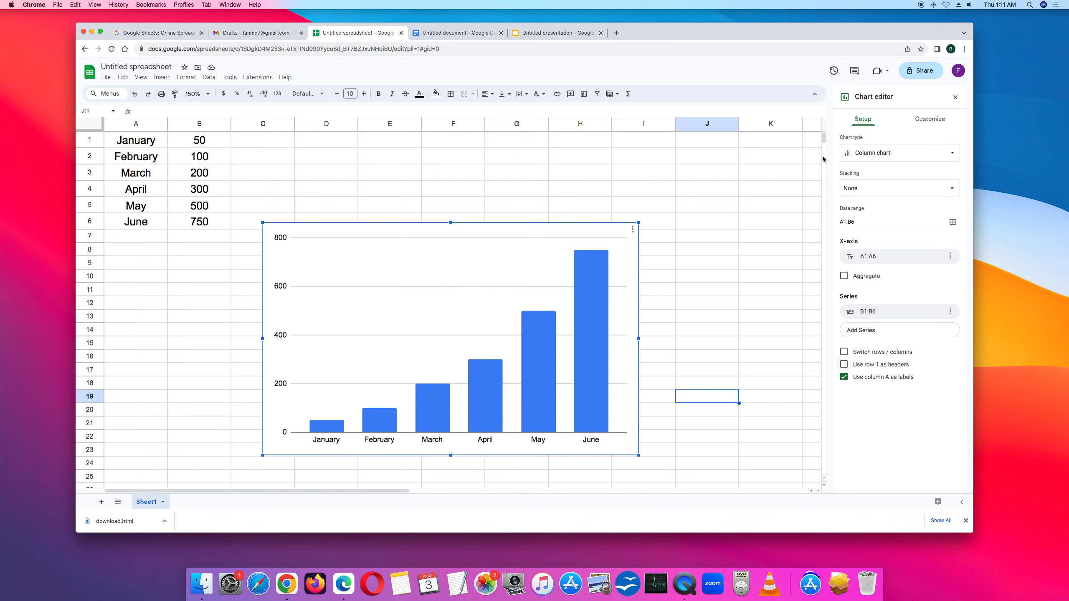
left_click(860, 155)
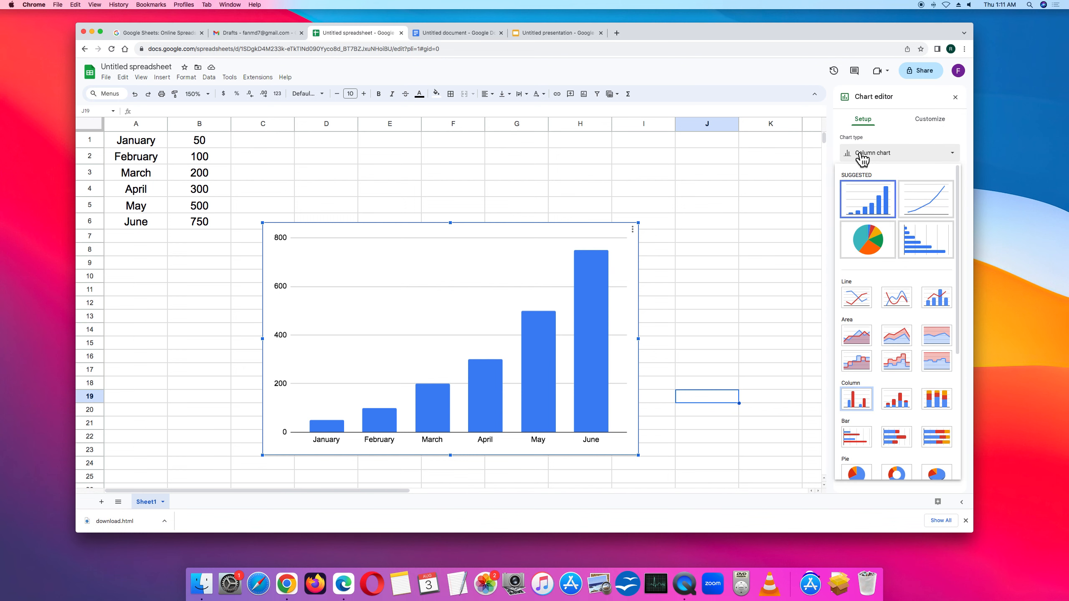
left_click(924, 206)
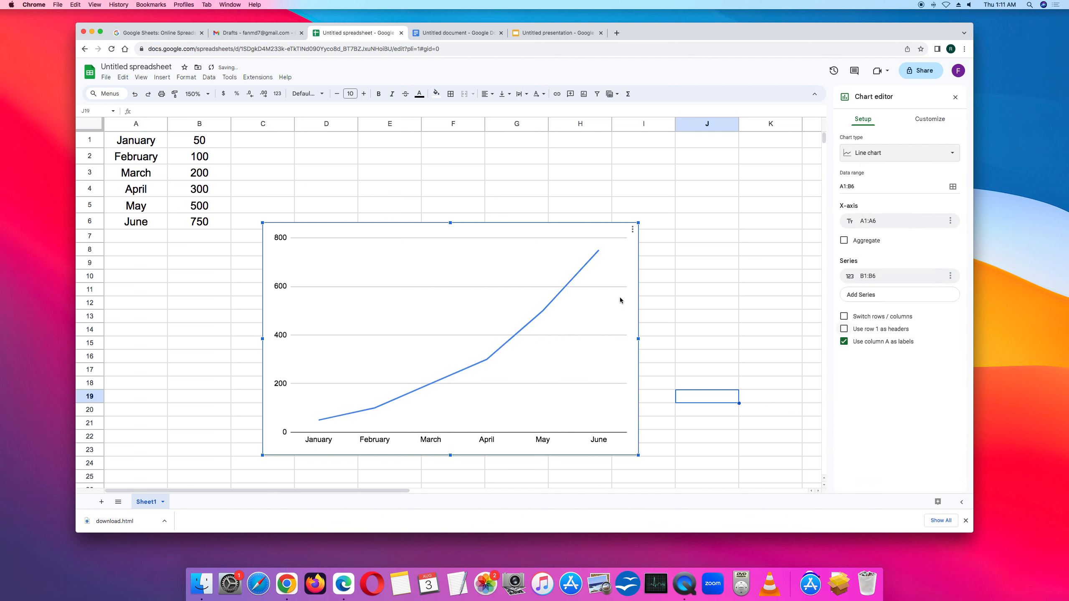
Step: Change the chart type to Smooth line chart and from there to Area chart
left_click(911, 157)
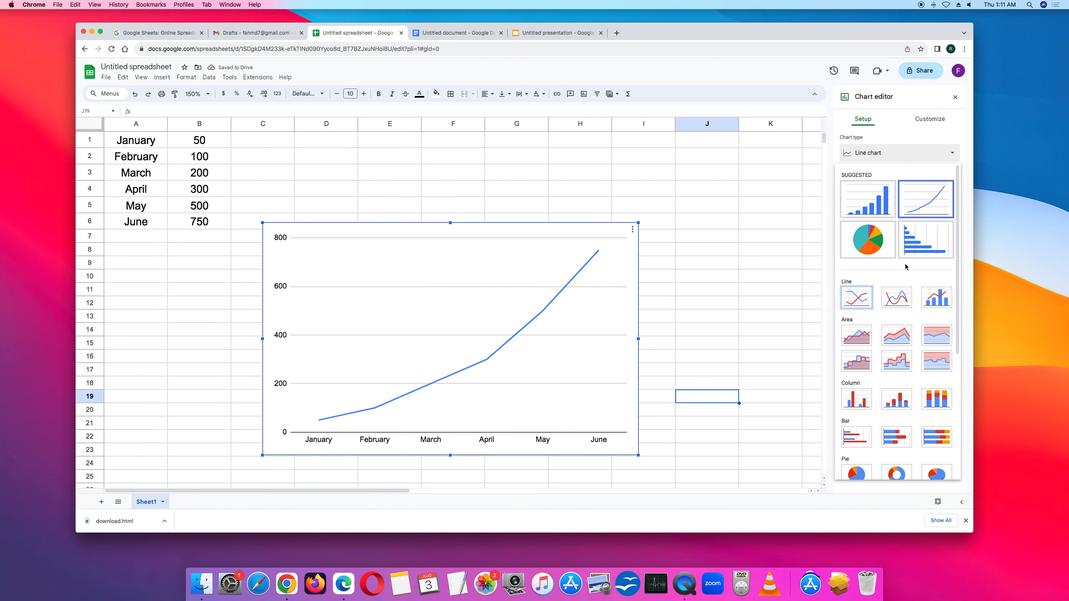
left_click(898, 298)
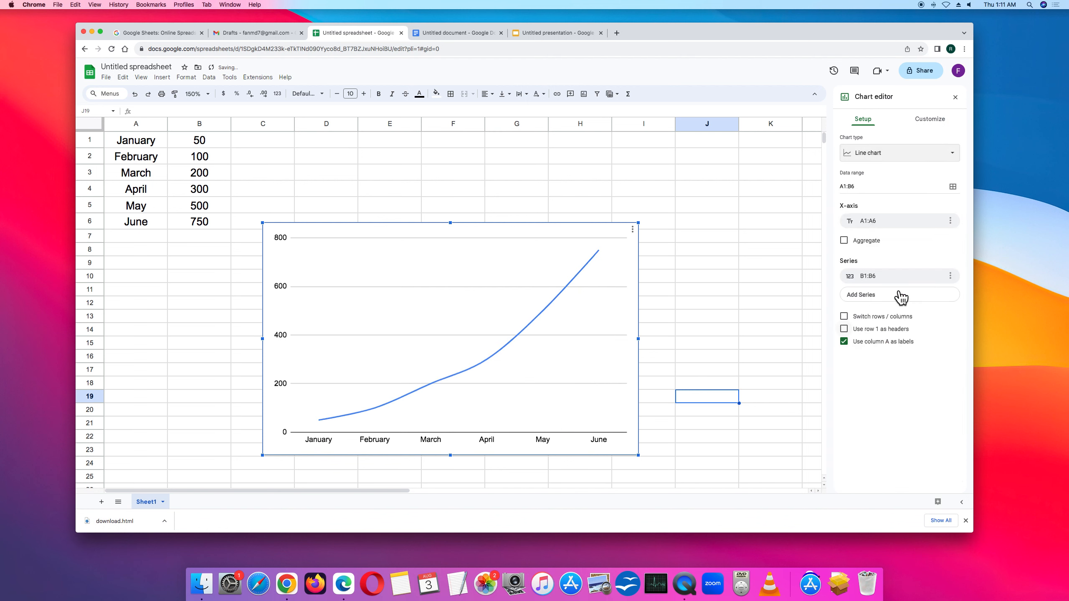
left_click(919, 155)
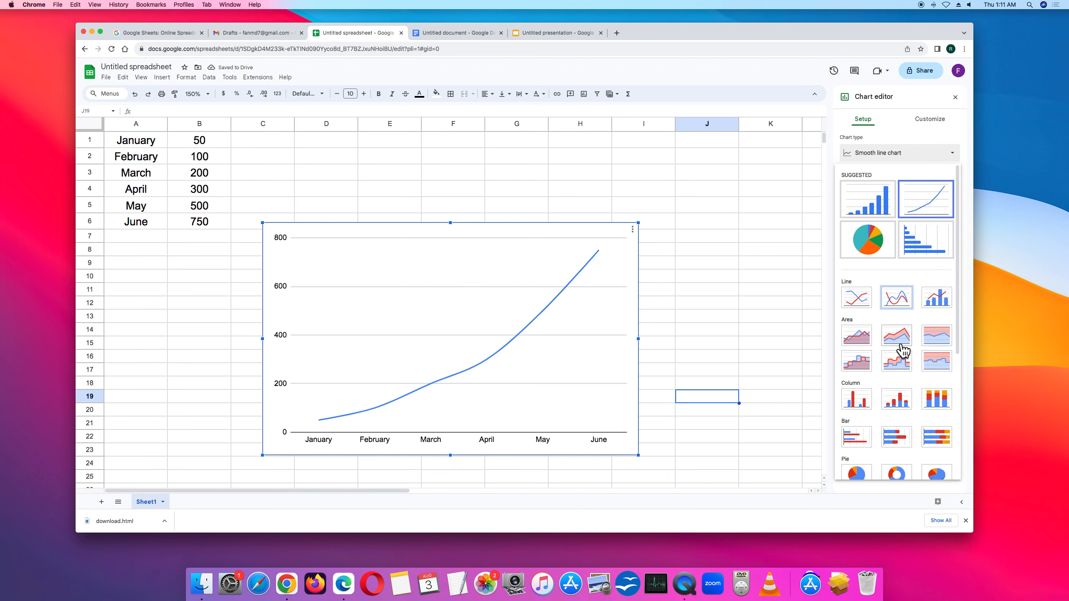
left_click(864, 345)
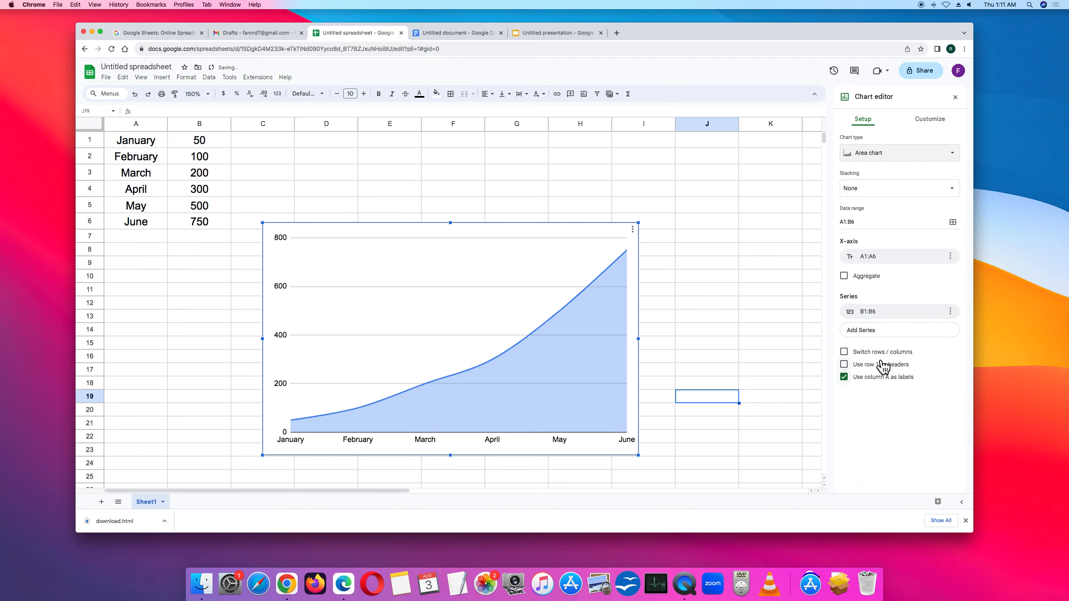
Step: Customize the chart style by setting the chart's background color to cyan
left_click(926, 120)
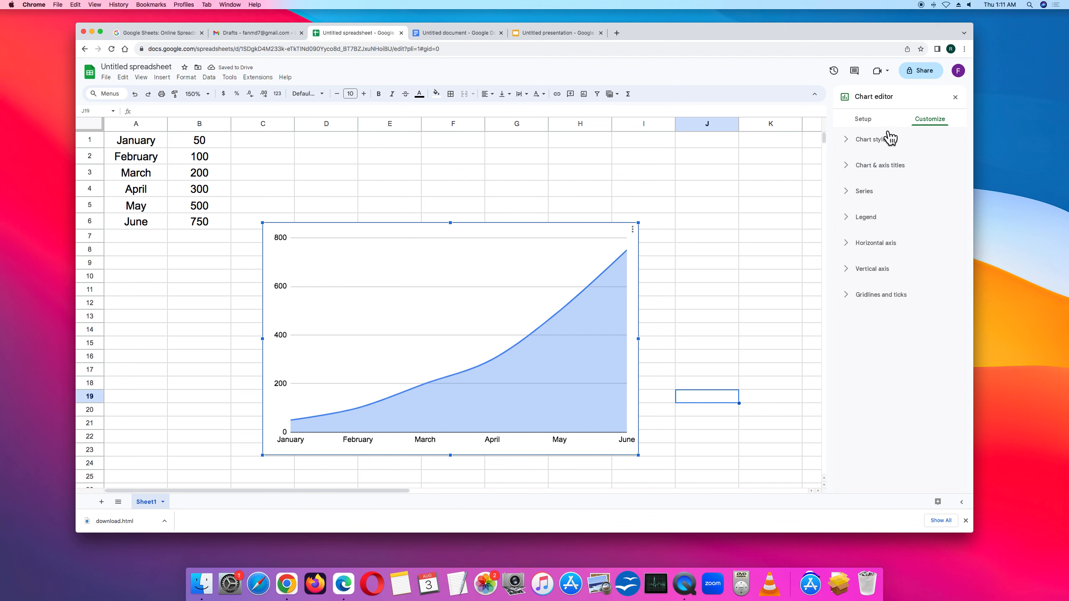
left_click(864, 126)
left_click(925, 124)
left_click(848, 143)
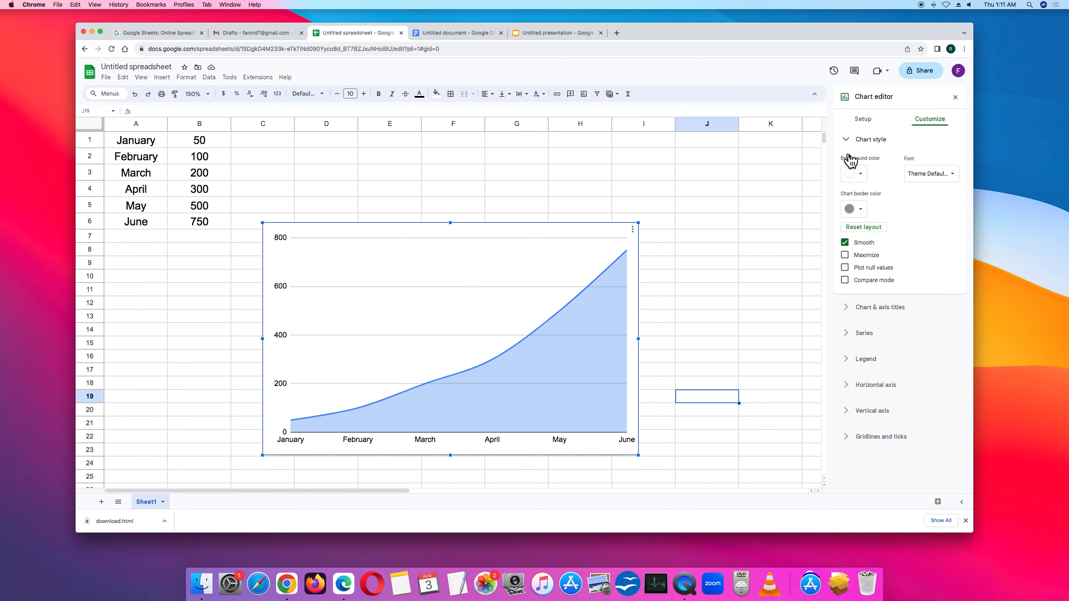
left_click(856, 173)
left_click(896, 214)
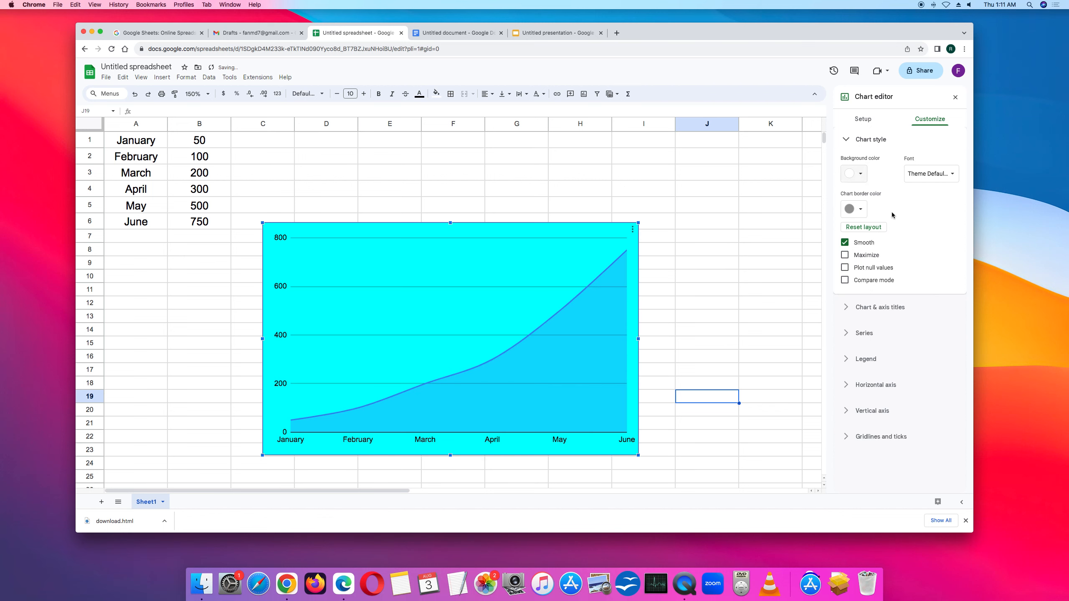
left_click(858, 174)
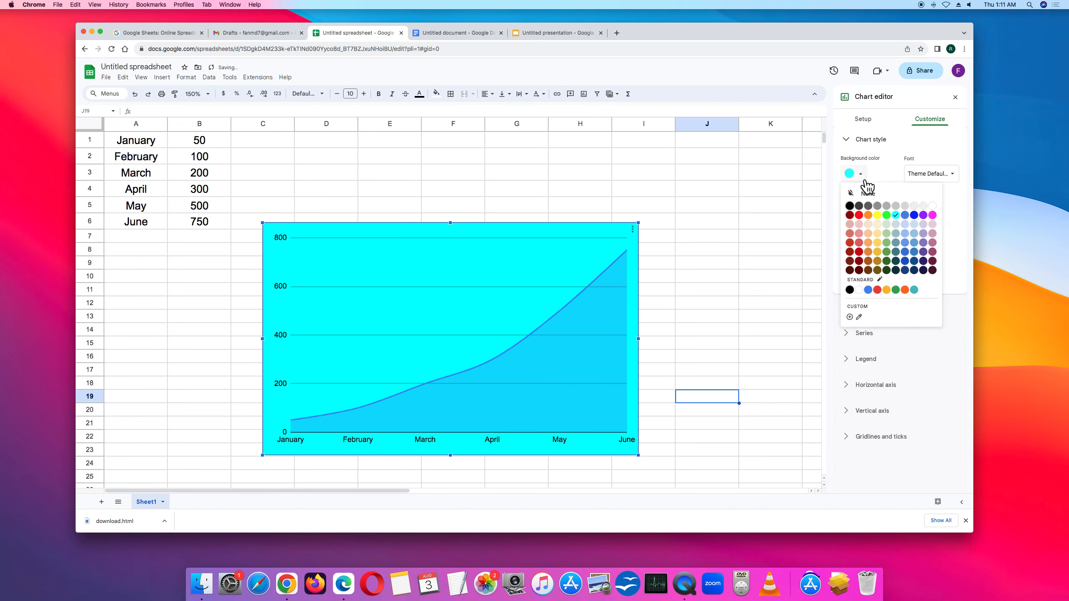
left_click(896, 215)
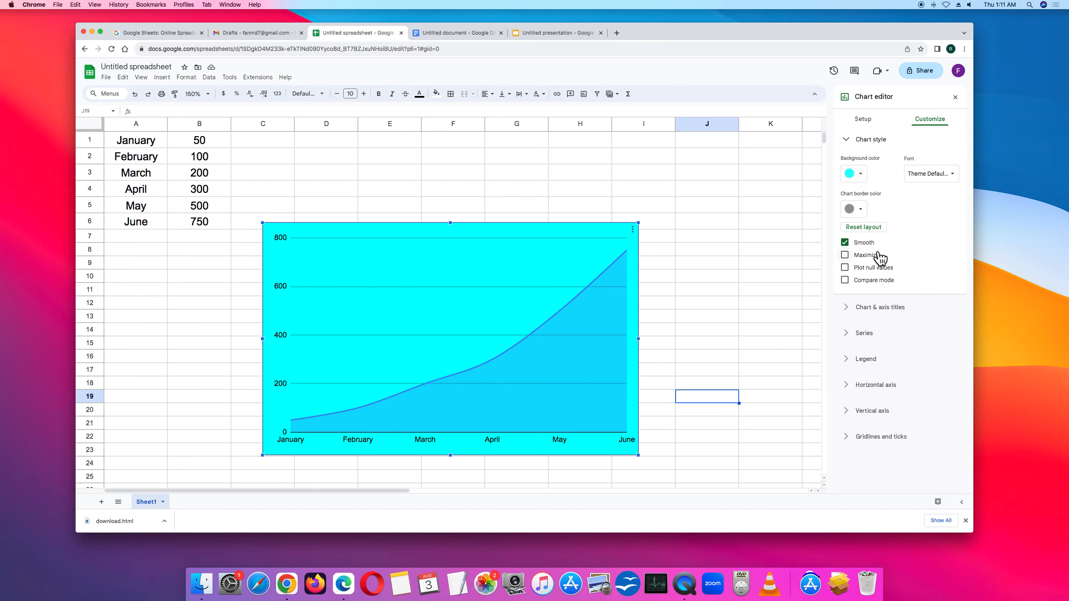
Step: Enter "Growth" as the chart's title text
left_click(904, 309)
left_click(892, 193)
left_click(890, 192)
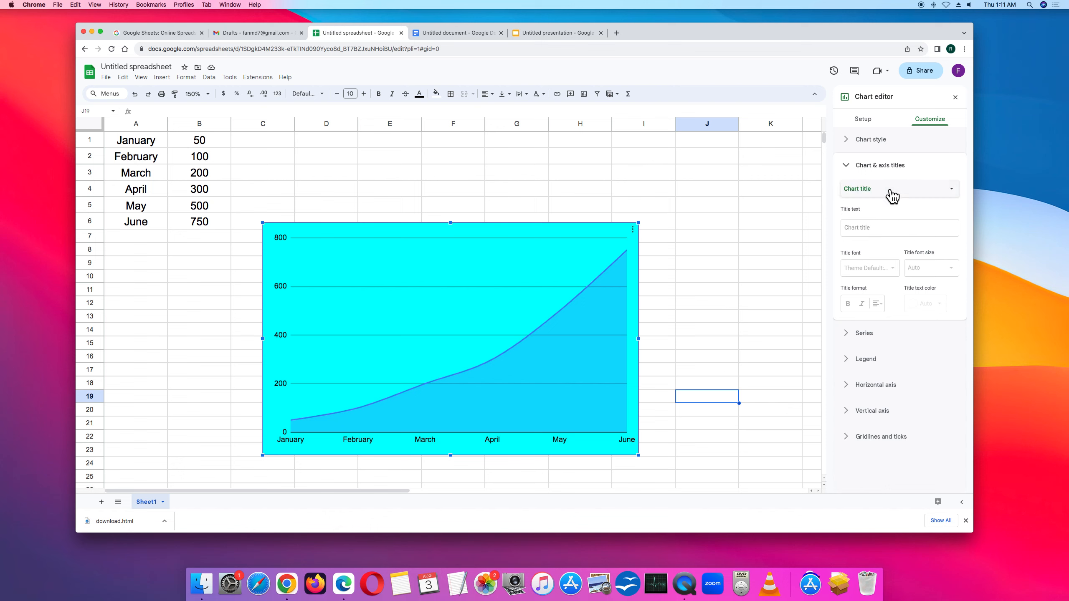
left_click(879, 226)
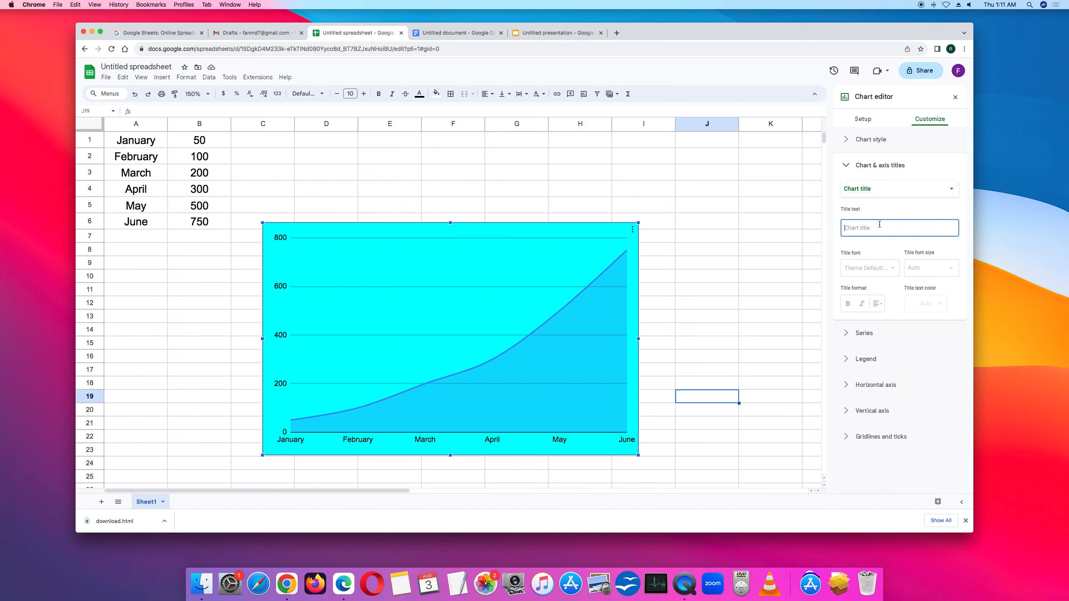
type("Growth")
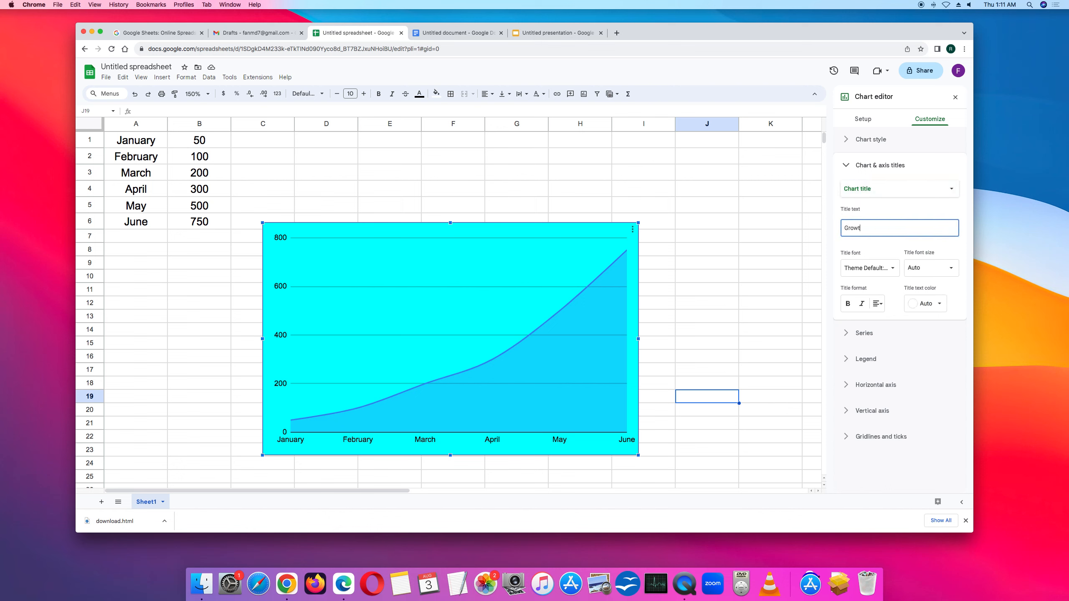